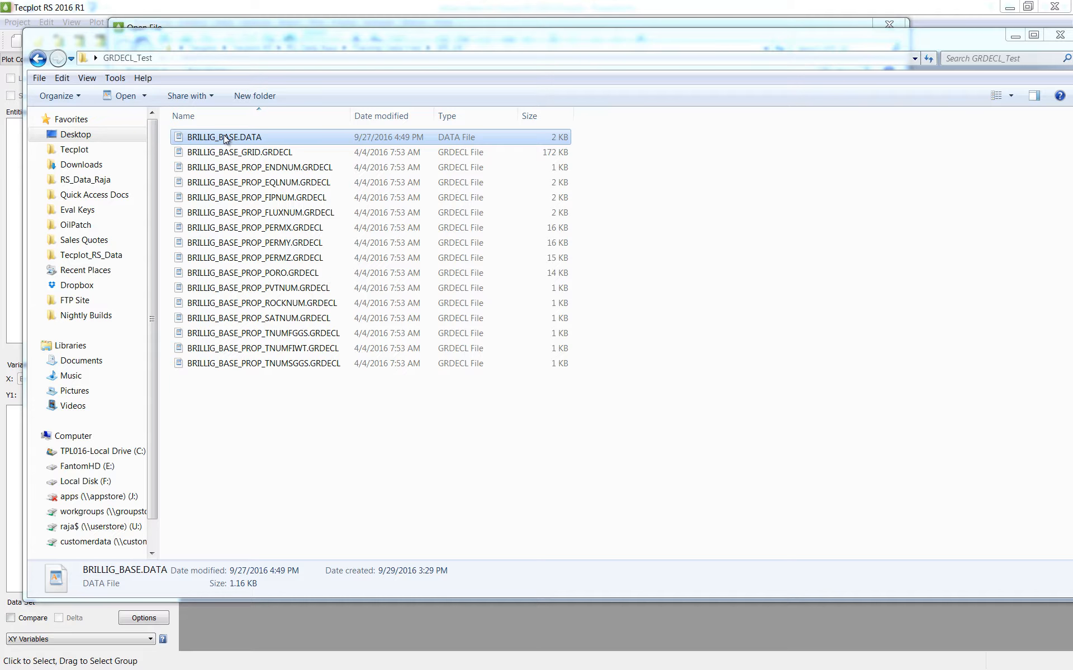
Inspect BRILLIG_BASE.DATA in the GRDECL_Test folder and load it as GRDECL grid data with its listed property files.
double_click(225, 138)
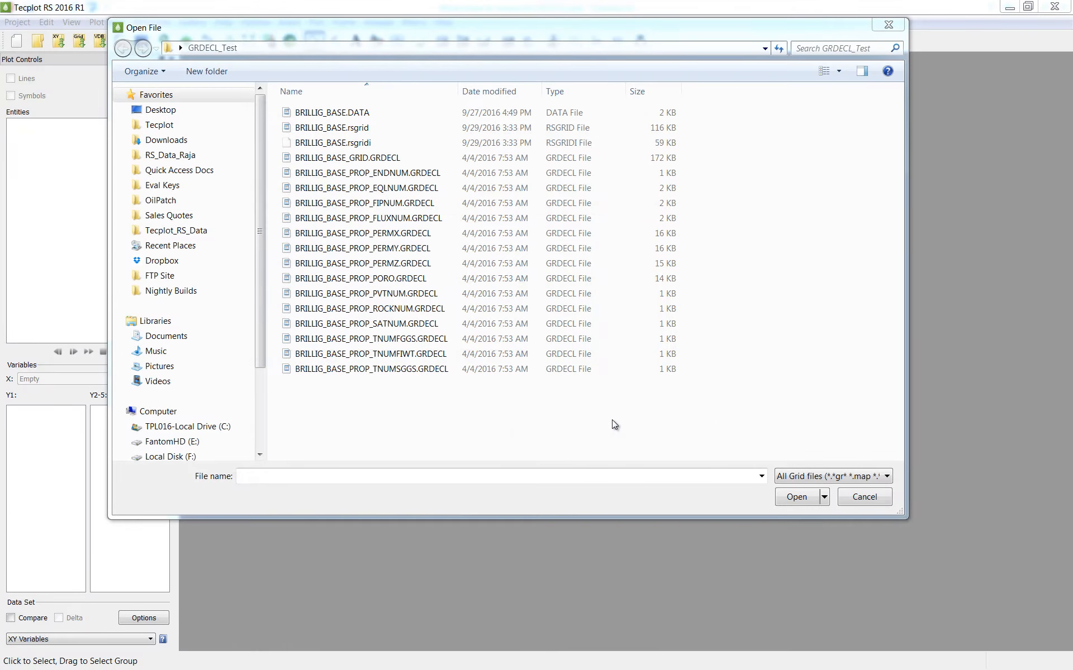
double_click(371, 112)
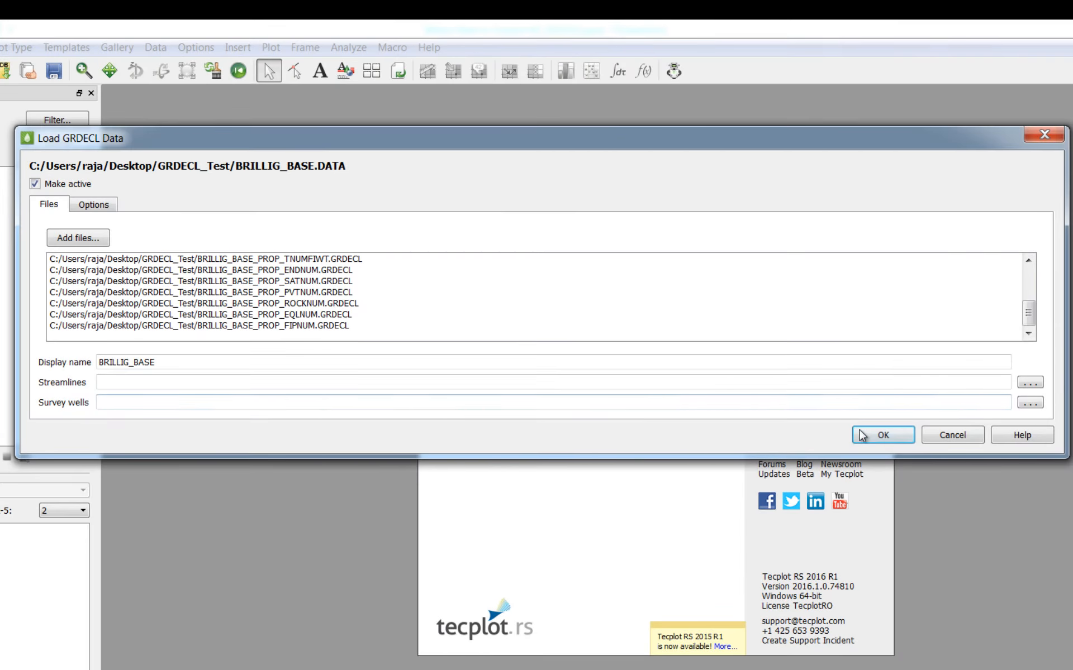
click(882, 436)
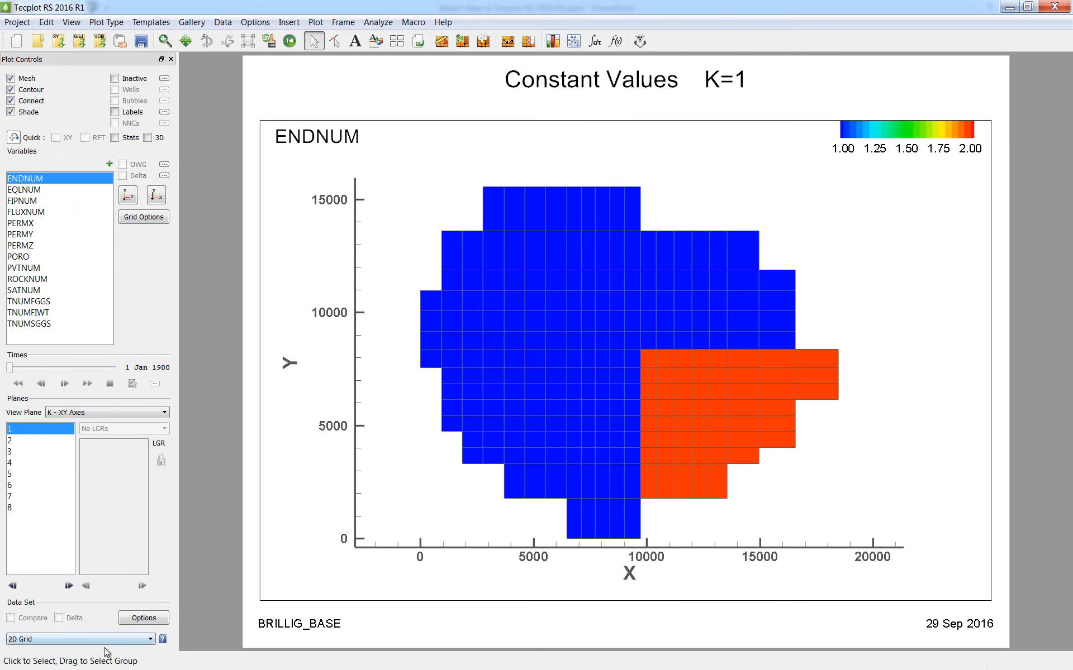
Switch the plot to 3D Grid and display PORO, PERMZ, PERMY, PERMX and FLUXNUM in turn.
click(104, 643)
click(102, 608)
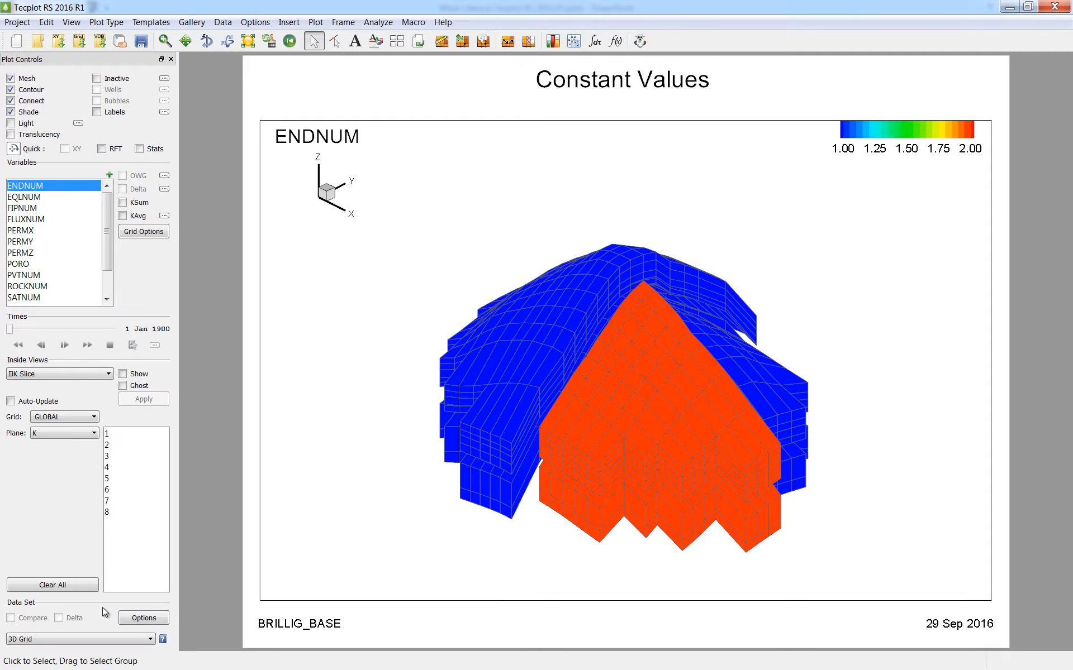
click(46, 263)
click(42, 252)
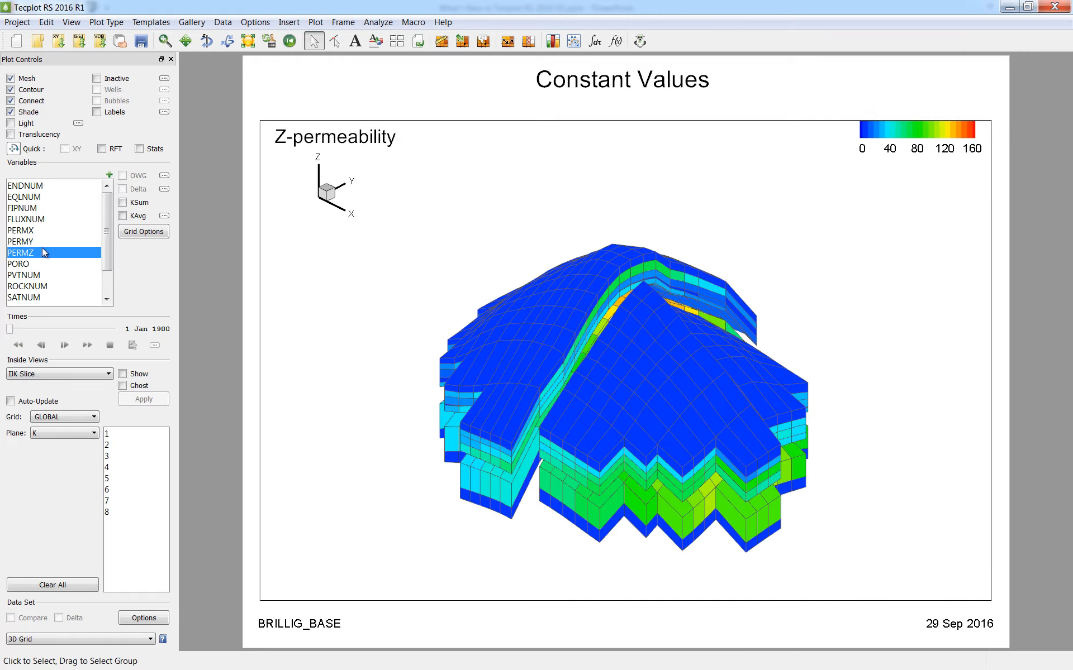
click(43, 243)
click(45, 227)
click(46, 219)
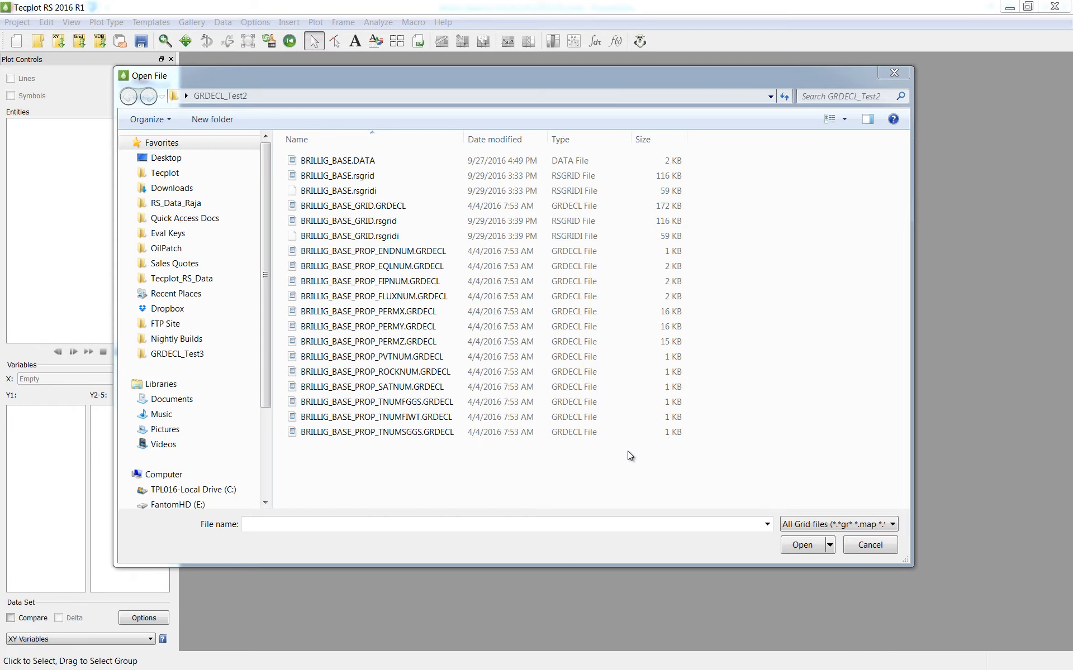
Open BRILLIG_BASE_GRID.GRDECL from the GRDECL_Test2 folder and remove the TNUM property files from its load list.
double_click(373, 207)
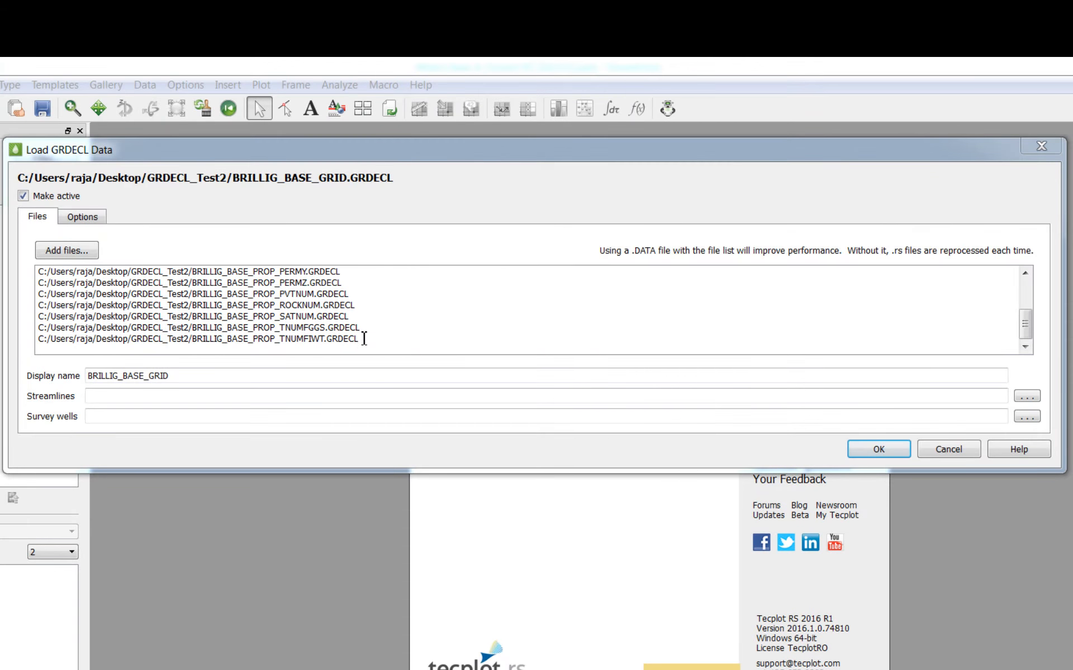
drag(360, 338, 38, 328)
key(BackSpace)
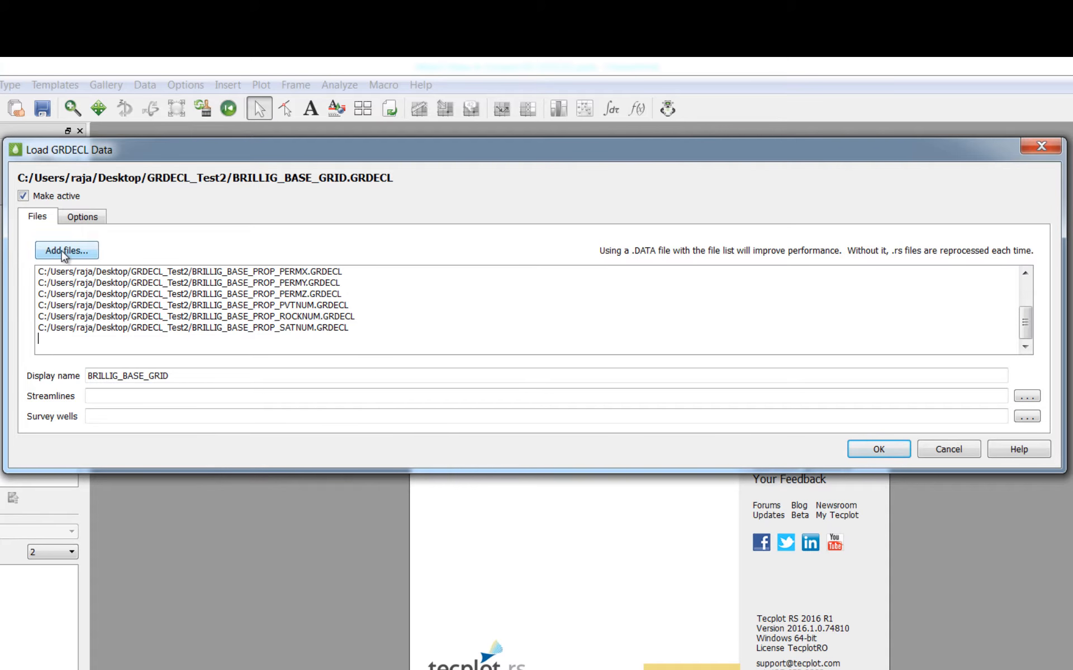
Add BRILLIG_BASE_PROP_PORO.GRDECL from the GRDECL_Test3 folder to the file list and load the data set.
click(65, 250)
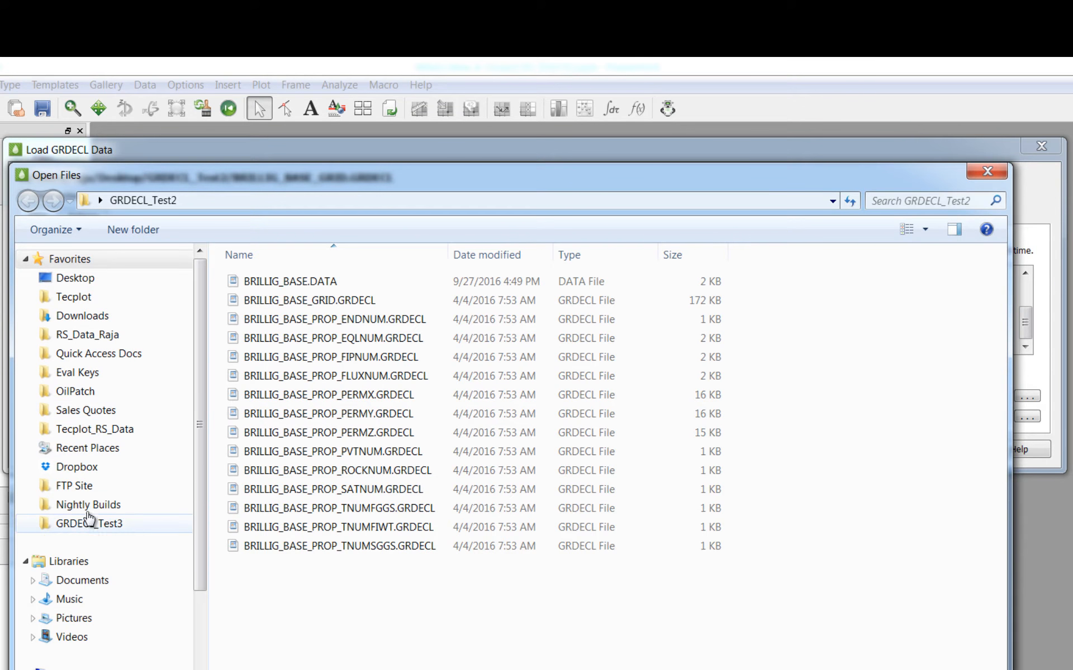
click(120, 524)
double_click(285, 282)
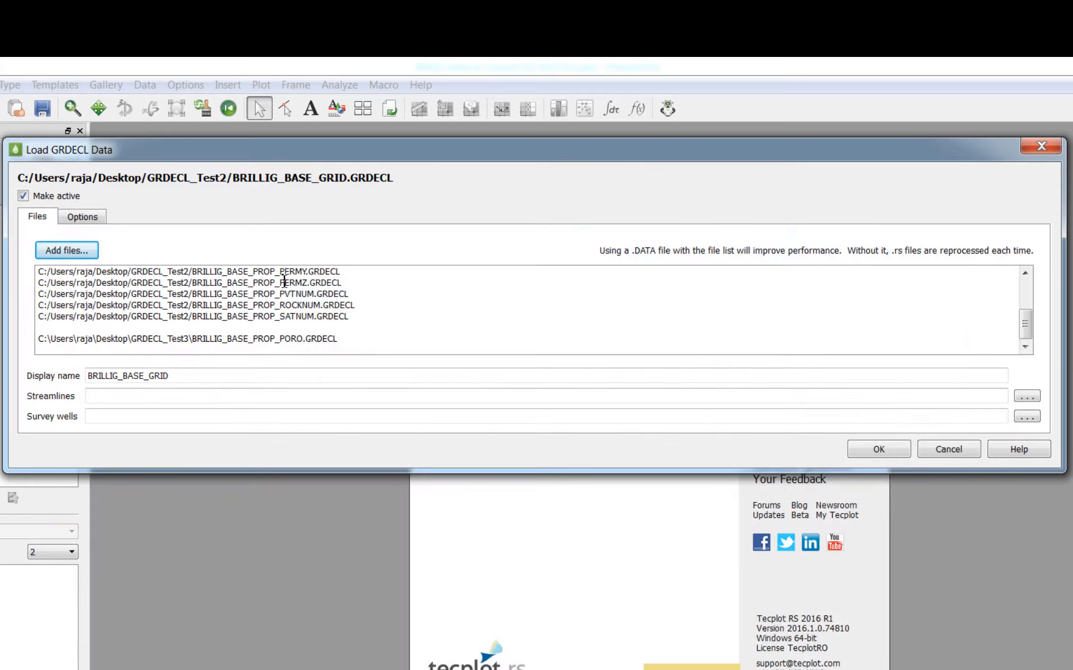
click(878, 450)
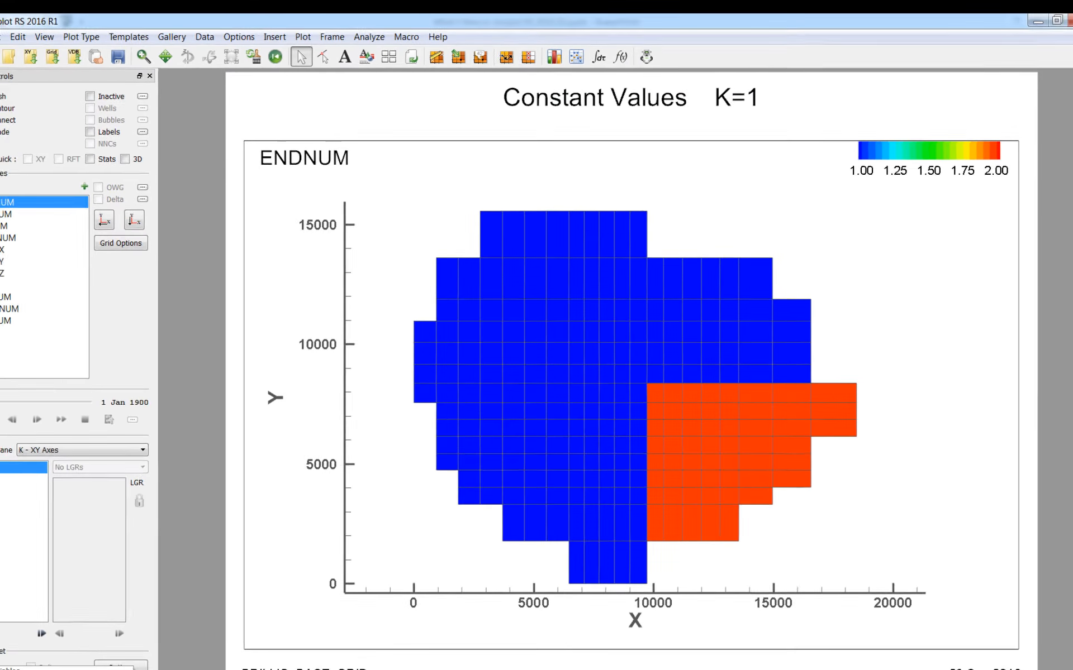
Show the BRILLIG_BASE_GRID data set as a 3D Grid plot coloured by PORO.
click(134, 639)
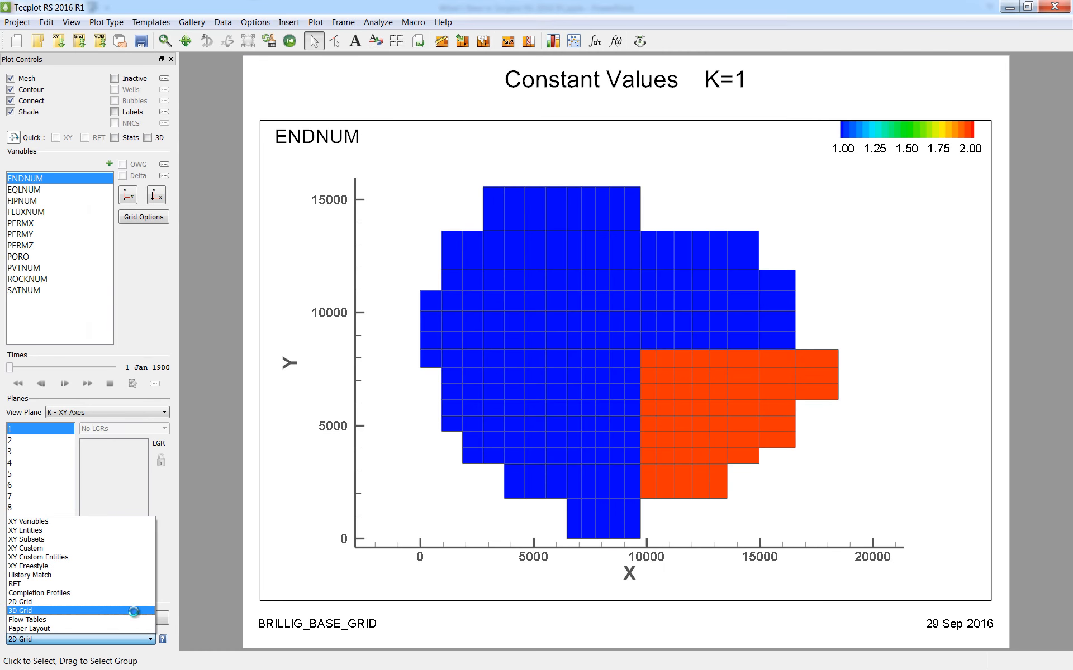
click(134, 611)
click(55, 266)
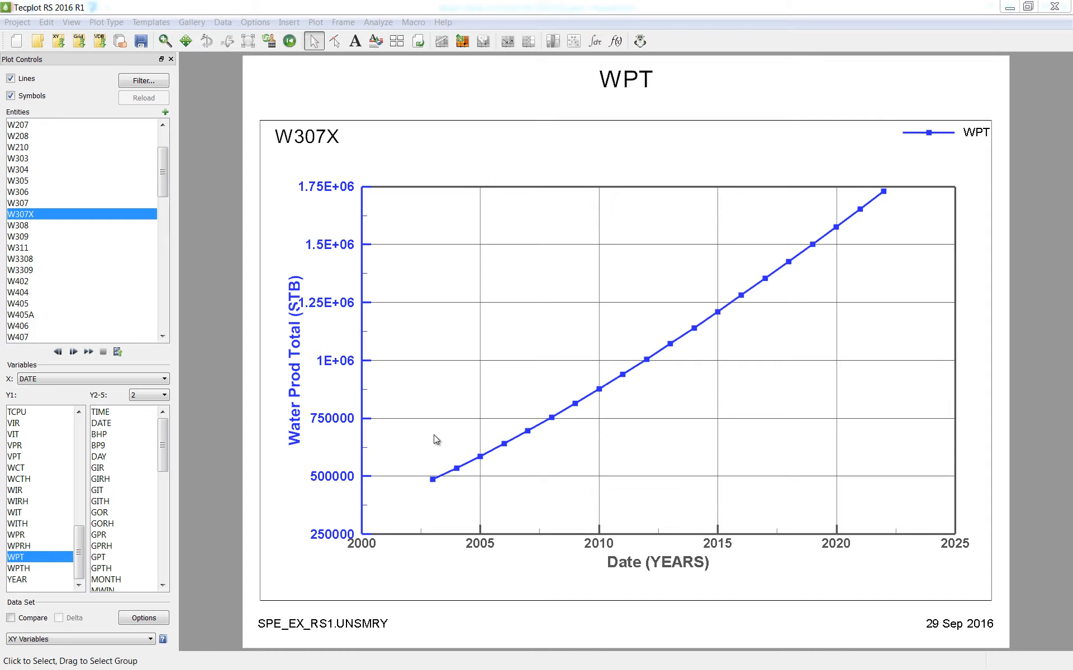
Review the XY data sets available in the project's data manager and close it.
click(120, 45)
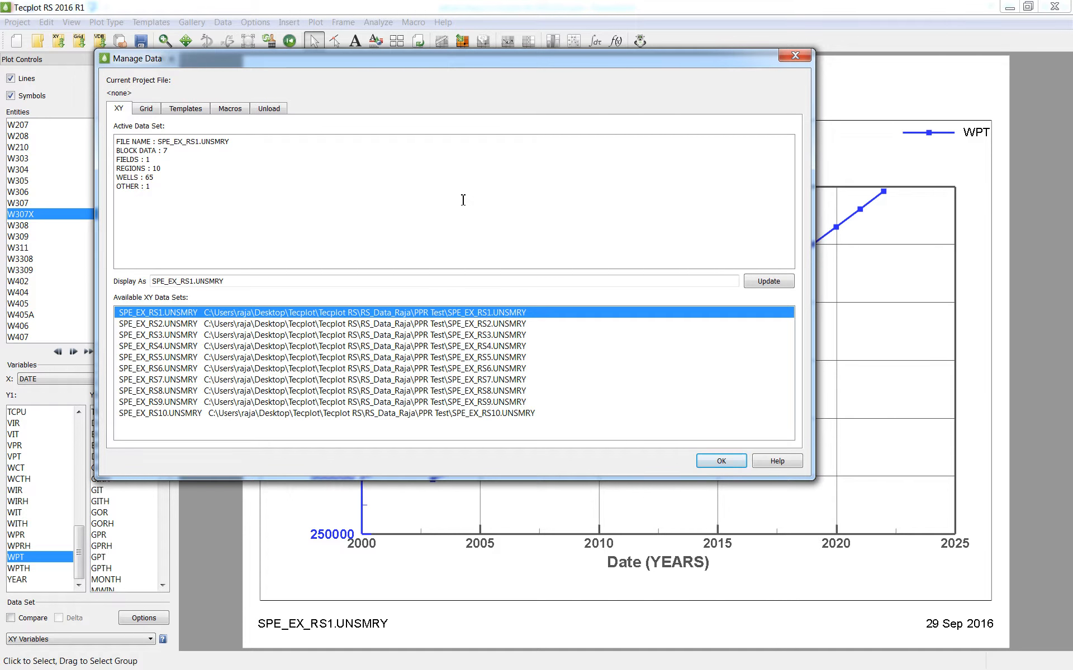
click(720, 461)
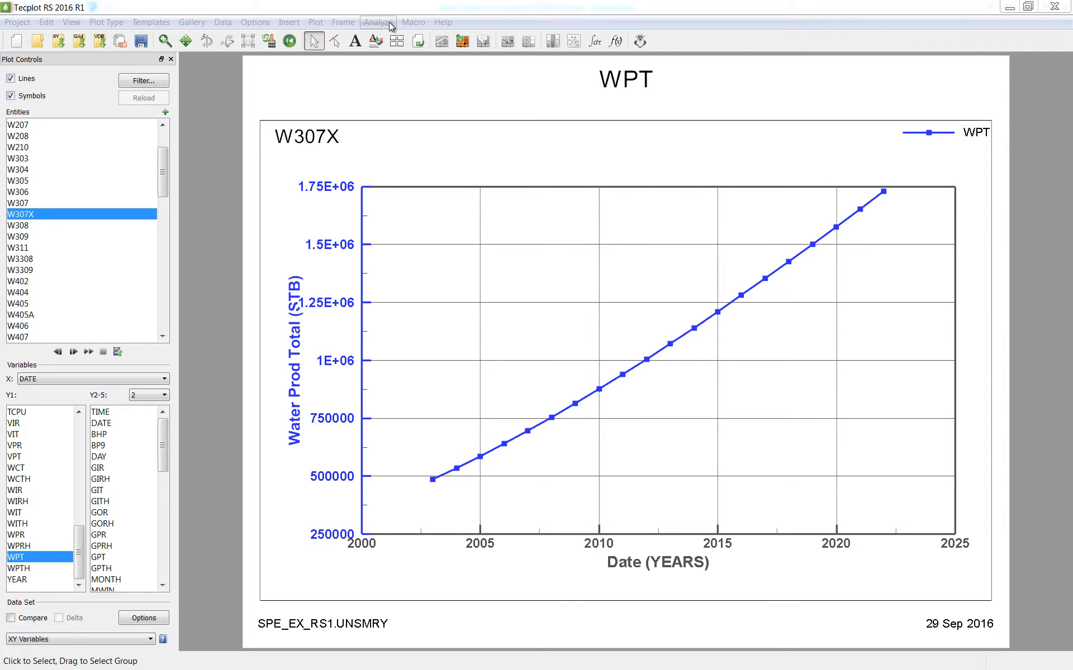
Compute quarterly periodic production rates of WPT for wells W202 and W202X across all files.
click(389, 25)
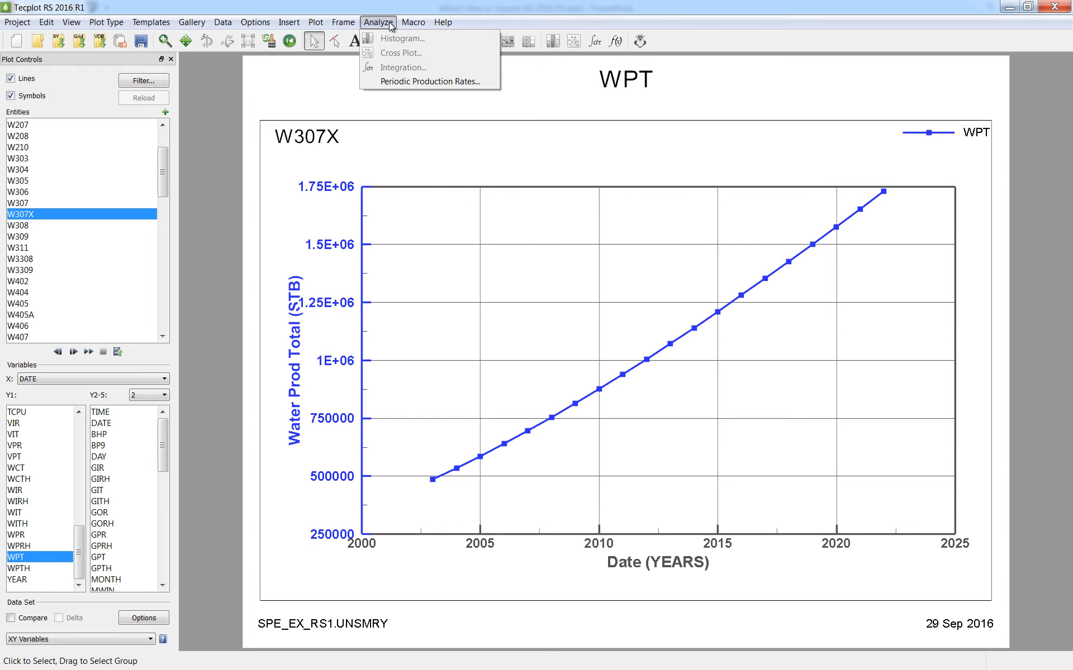
click(402, 81)
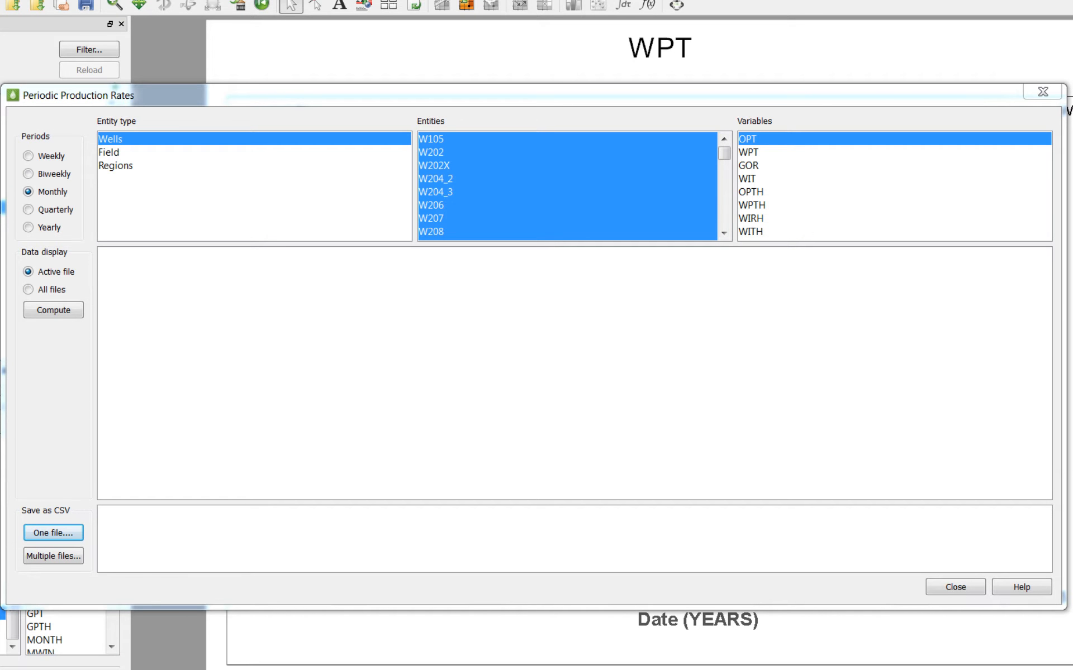
click(28, 211)
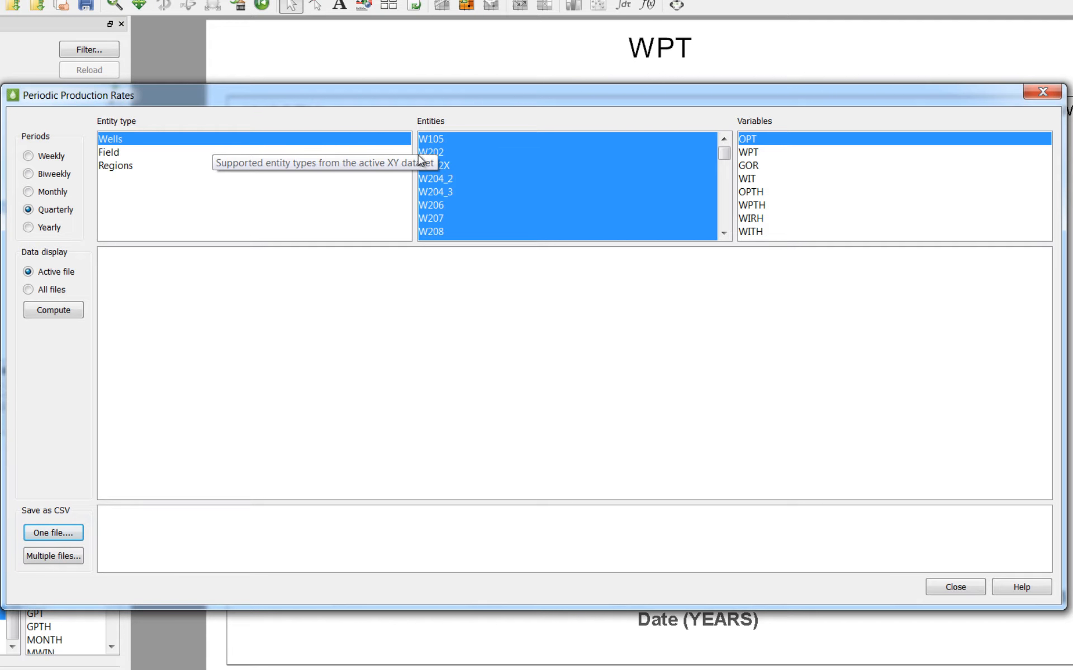
drag(426, 155, 428, 165)
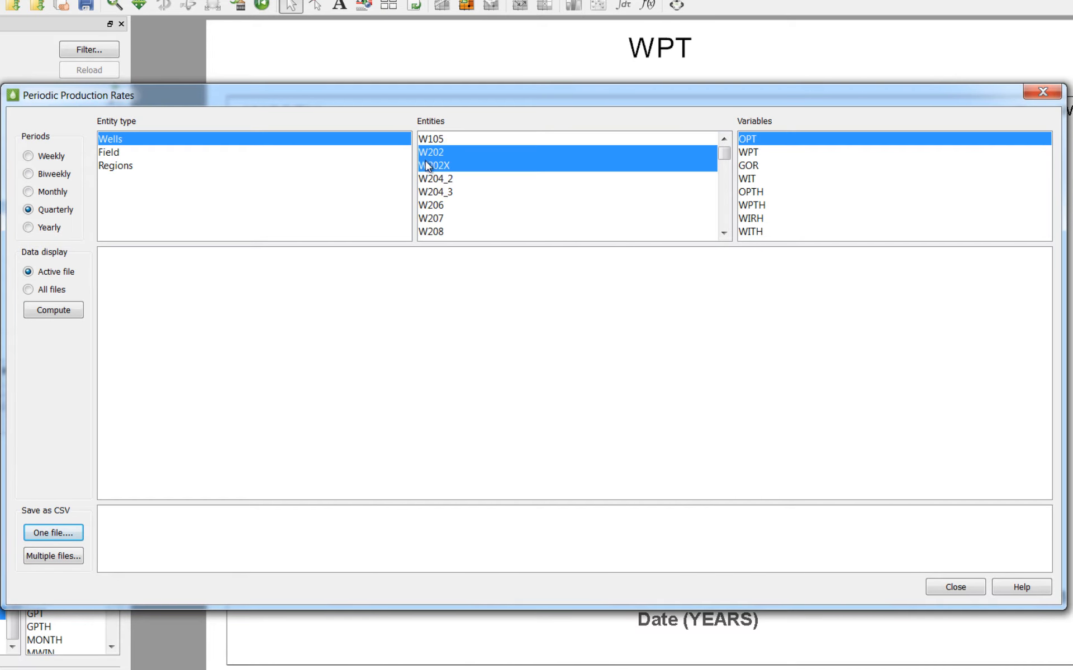
click(786, 154)
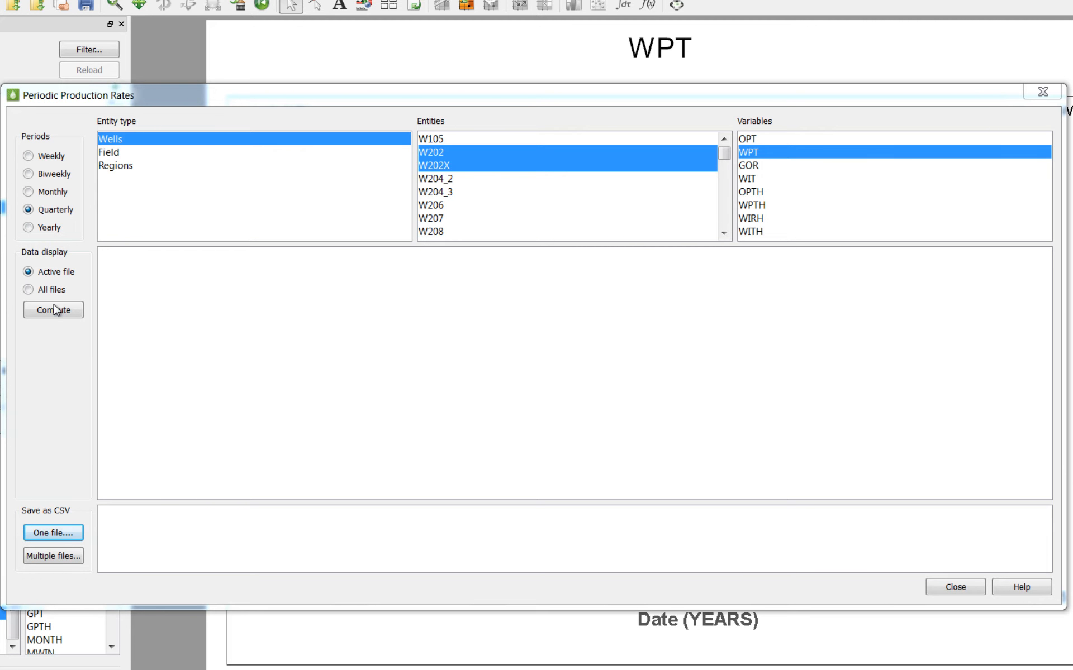
click(29, 290)
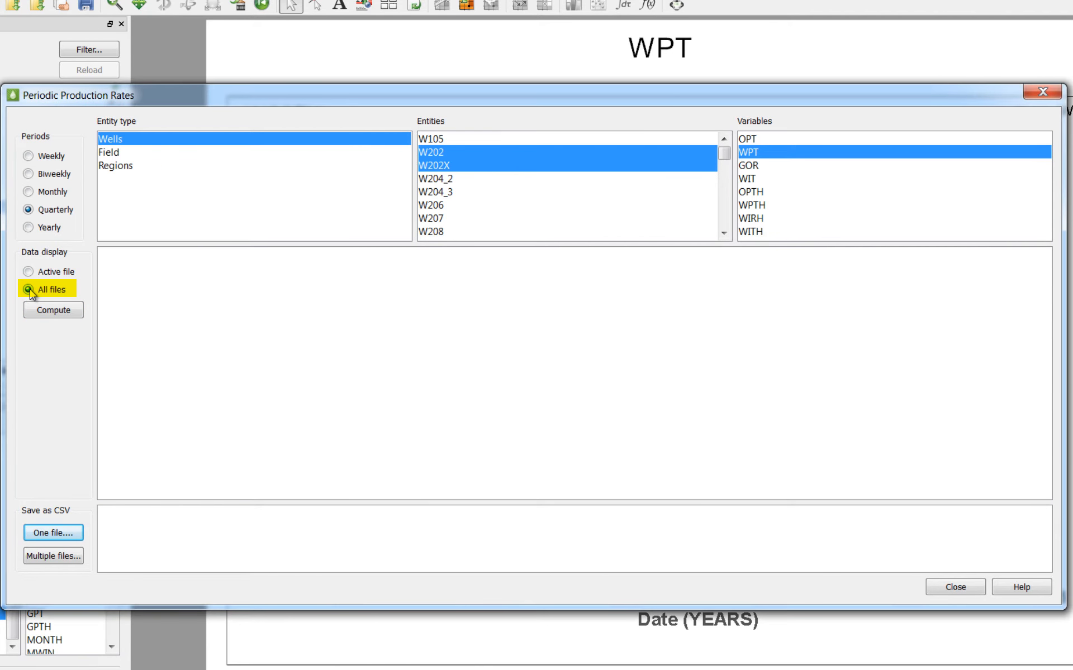
click(38, 311)
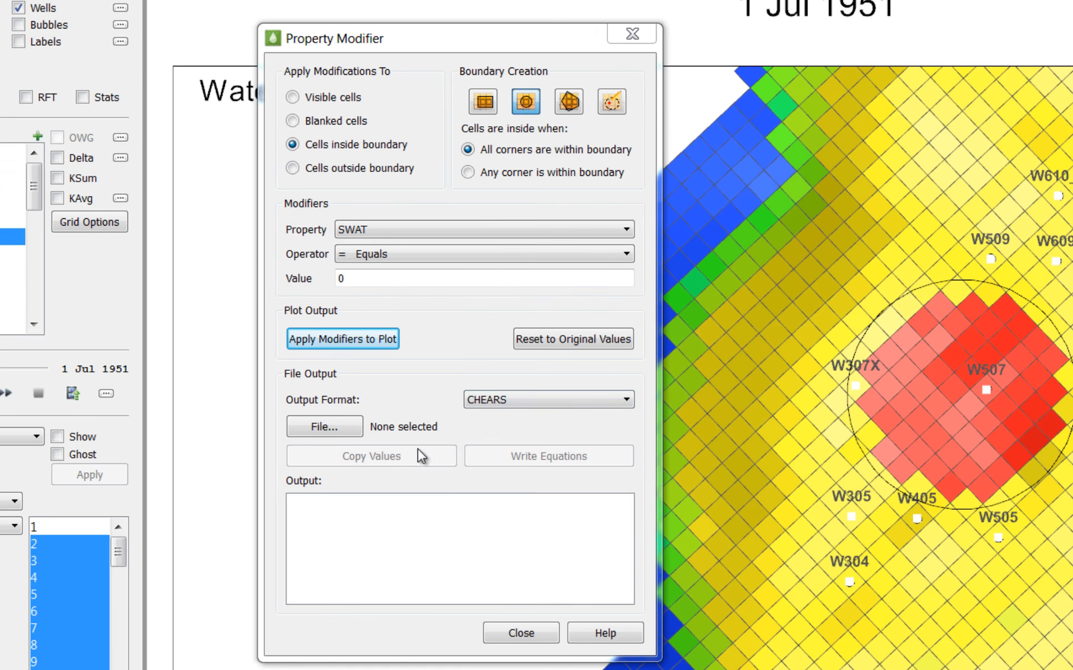
Set the Property Modifier's file output format to INTERSECT.
click(508, 407)
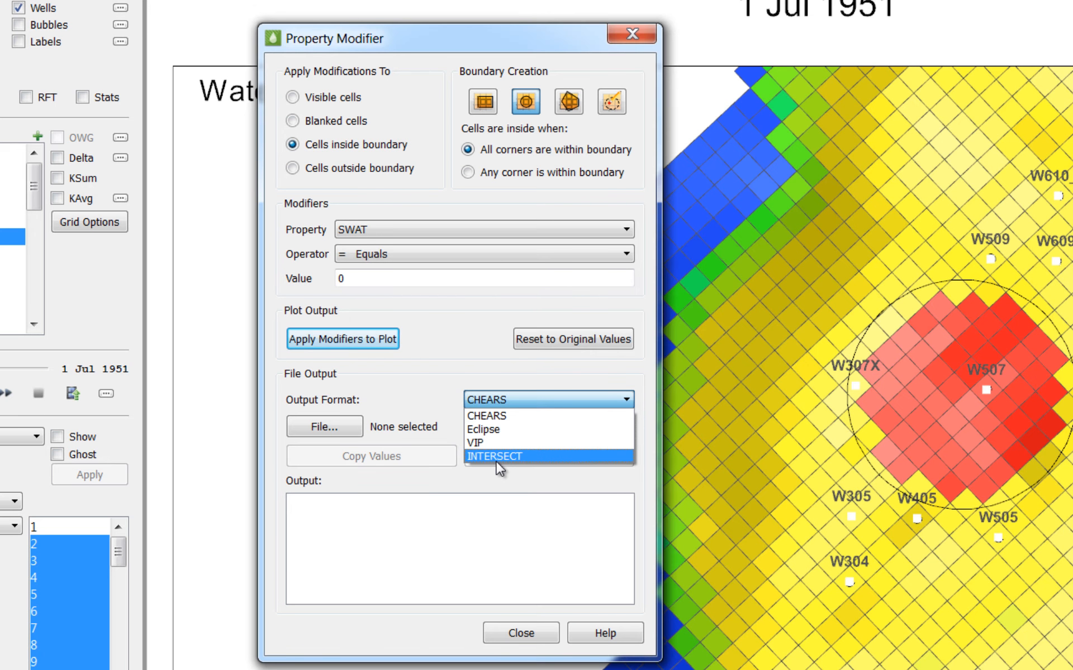
click(495, 455)
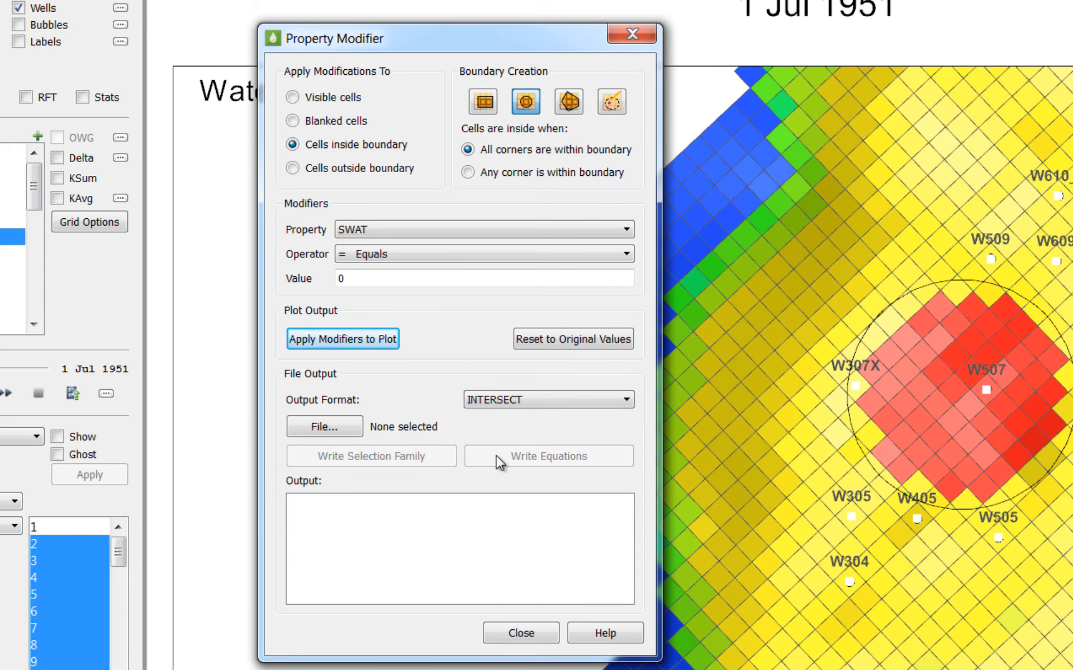